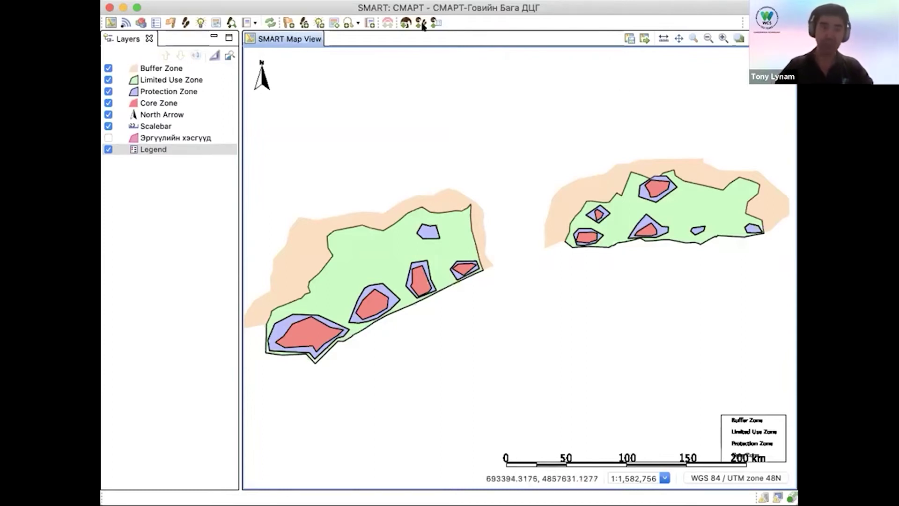
left_click(345, 14)
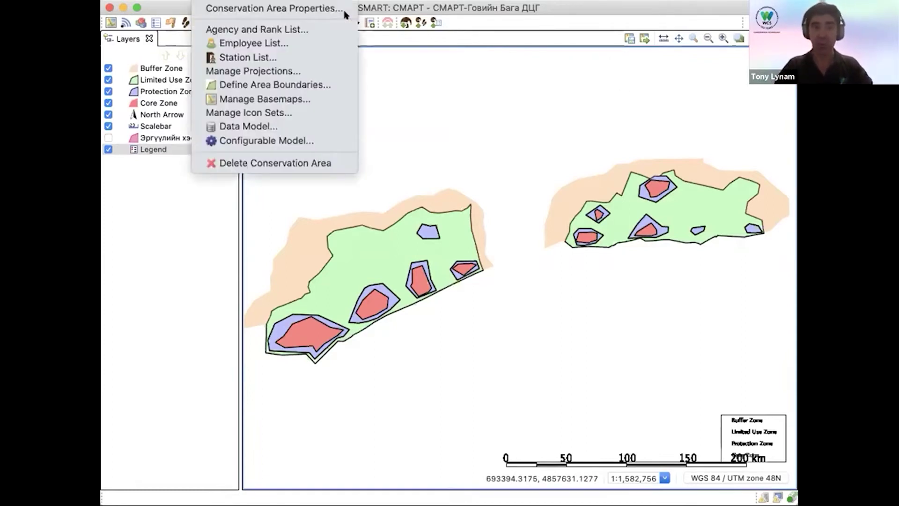
mouse_move(445, 1)
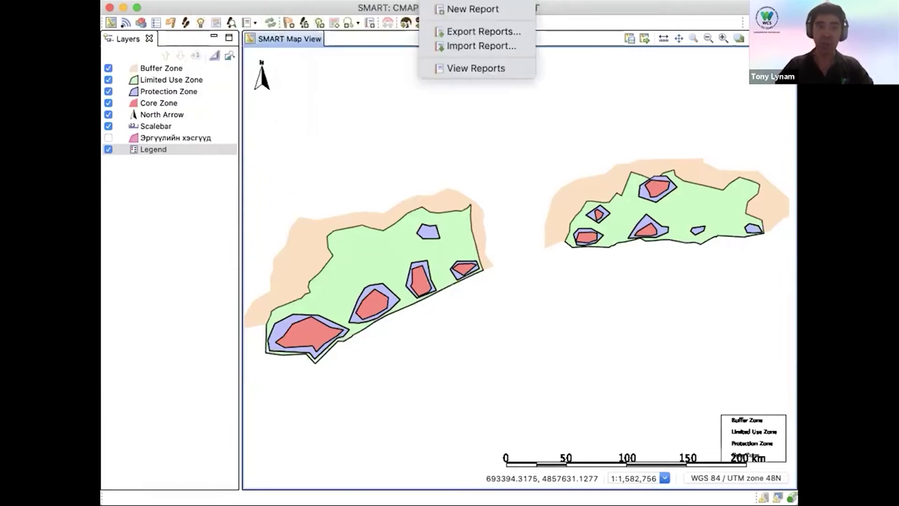
mouse_move(206, 1)
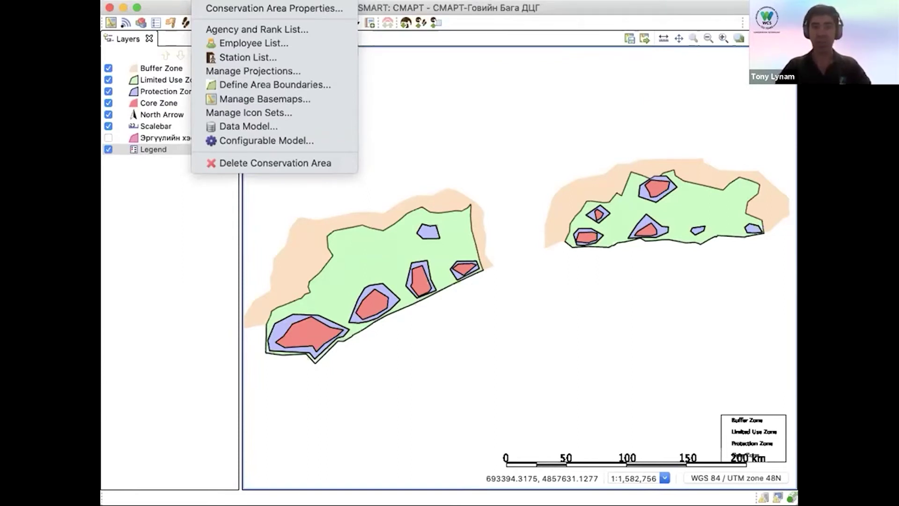
left_click(171, 3)
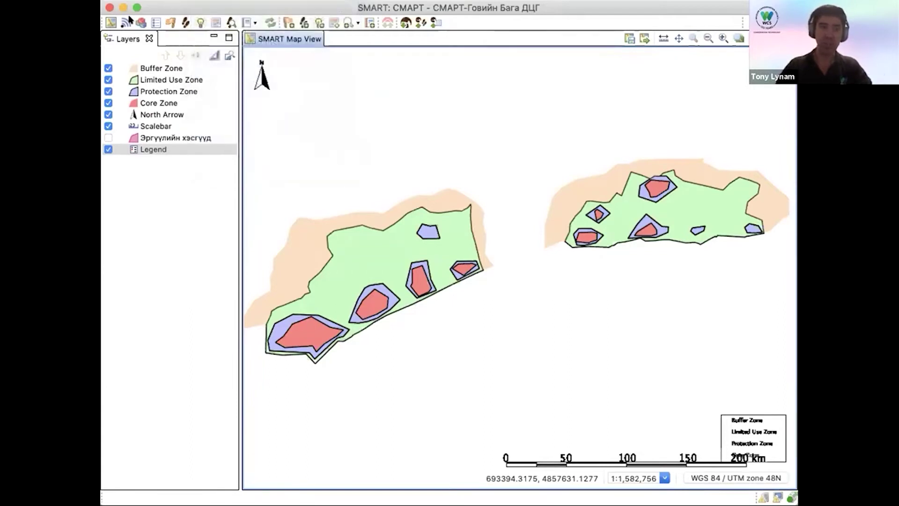
Open the patrol list and apply the patrol filter to load the recorded patrols.
left_click(185, 22)
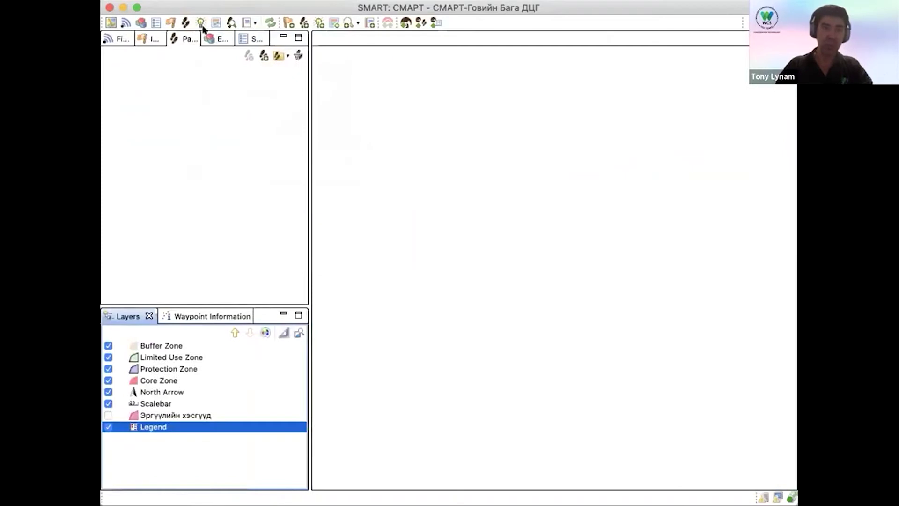
left_click(298, 55)
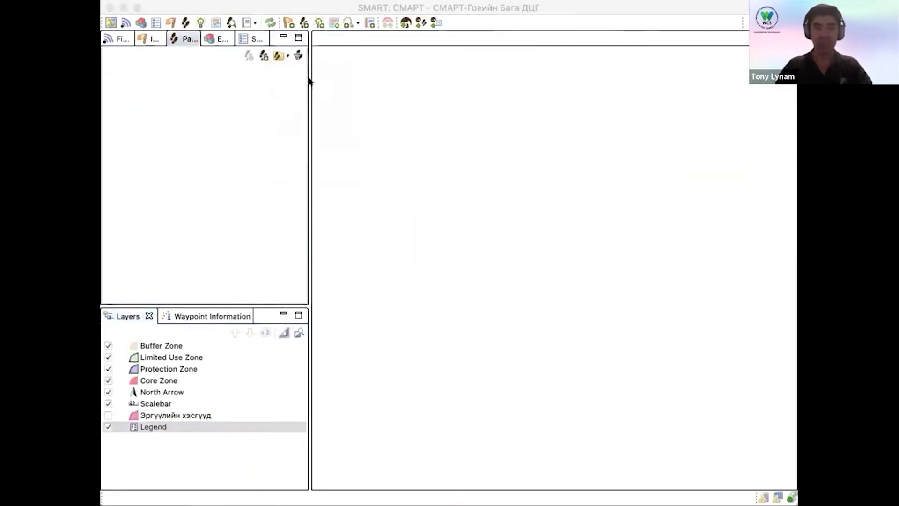
left_click(589, 446)
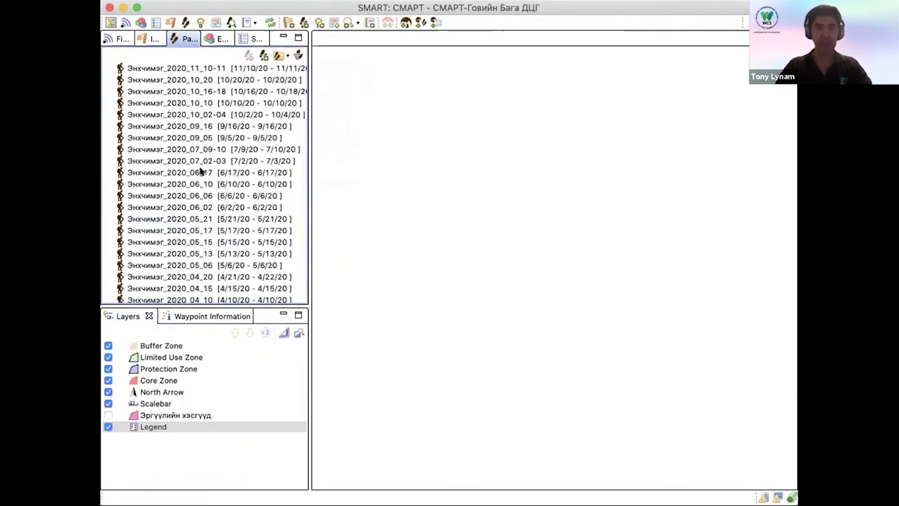
Open the patrol dated 7/2/20 - 7/3/20 and view its summary and the waypoints for Jul 2, 2020.
left_click(237, 156)
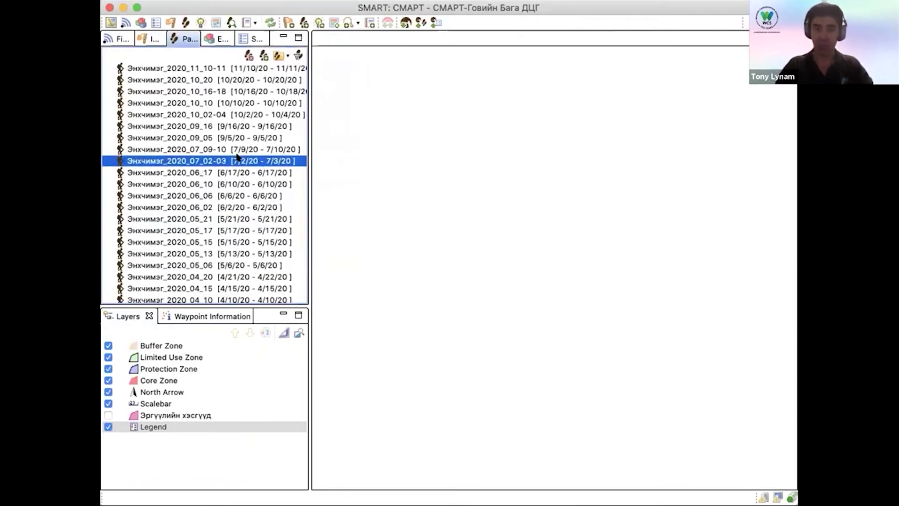
double_click(239, 158)
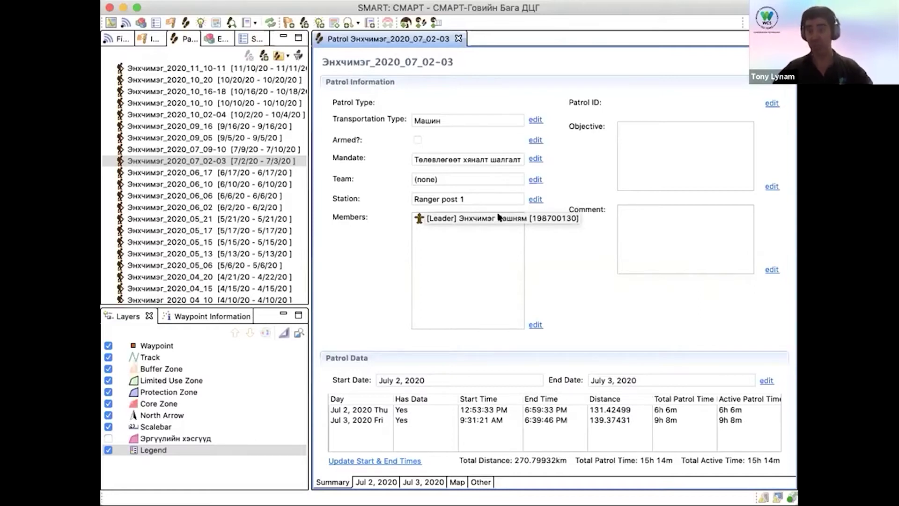
left_click(367, 479)
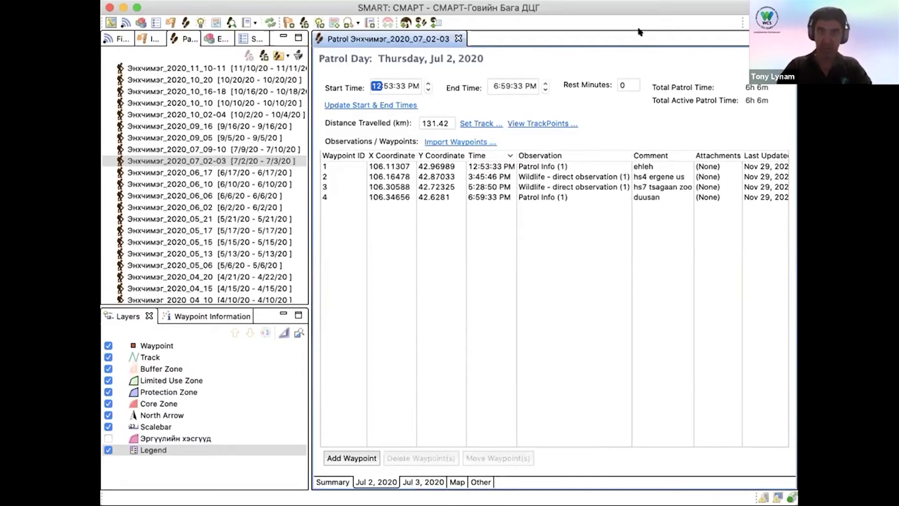
Show the open patrol on its map and zoom in on the area around its track and waypoints.
left_click_drag(644, 9, 669, 10)
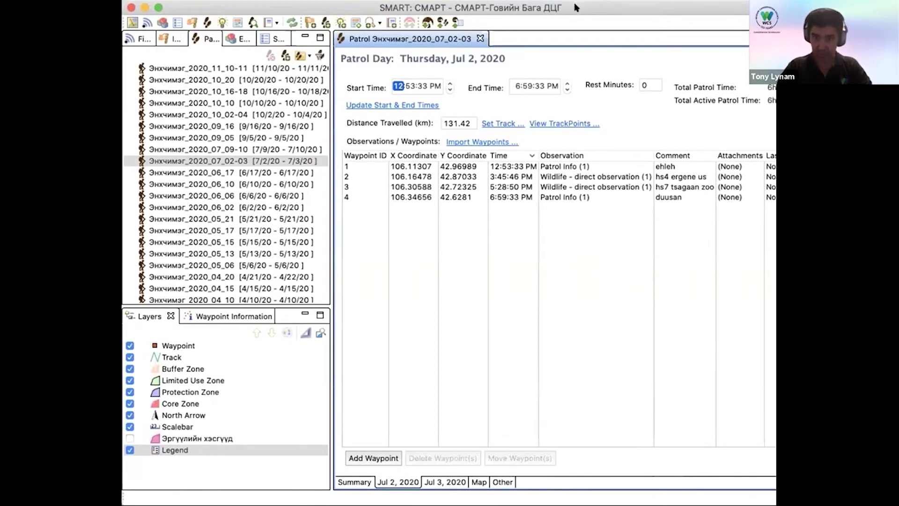
left_click_drag(577, 8, 593, 7)
left_click(496, 480)
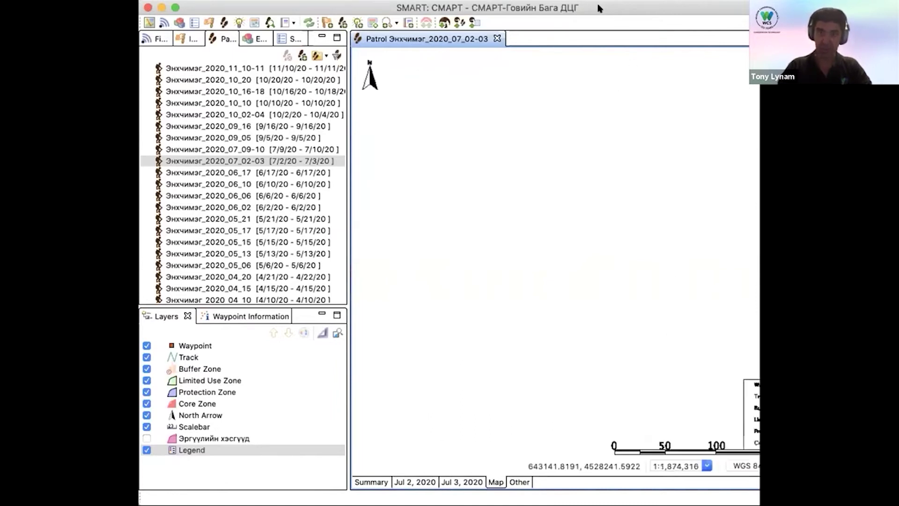
left_click_drag(599, 7, 561, 8)
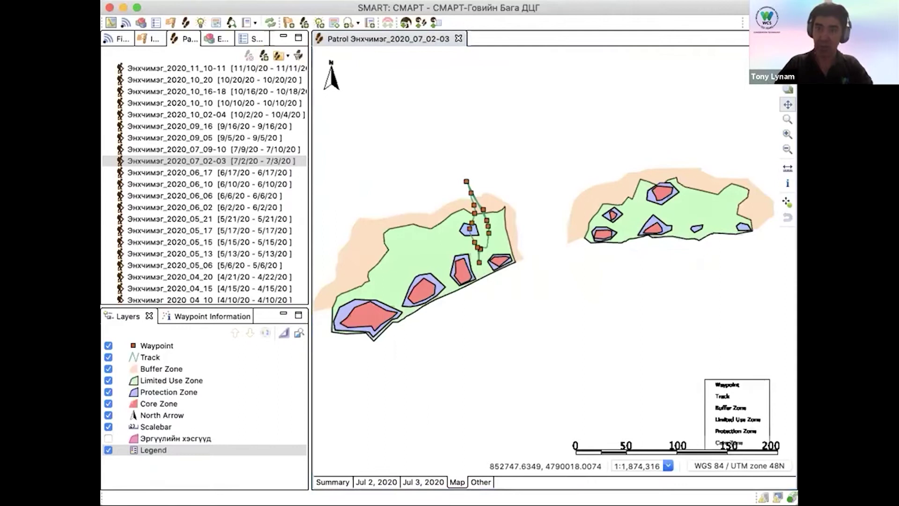
left_click(788, 119)
left_click_drag(455, 190, 514, 279)
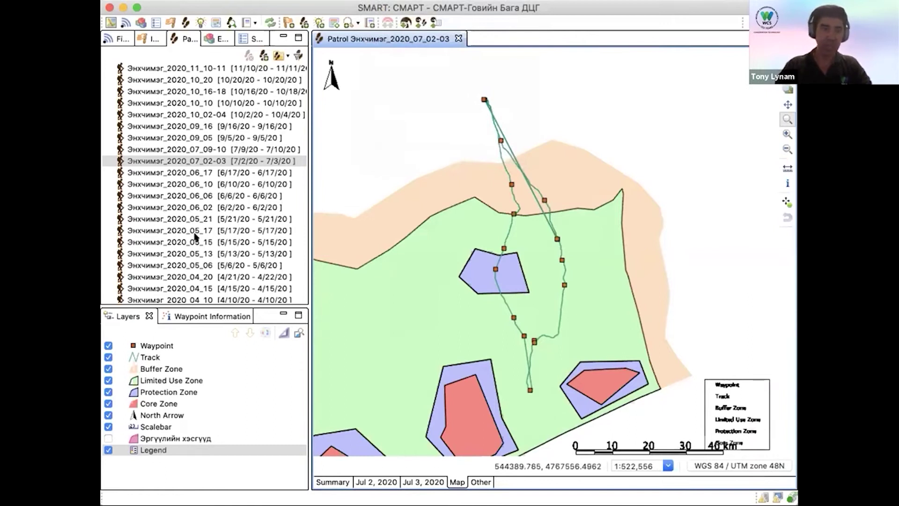
Switch to the saved queries and open the conservation area query "Human activities encountered by month and ranger".
left_click(195, 241)
left_click(375, 0)
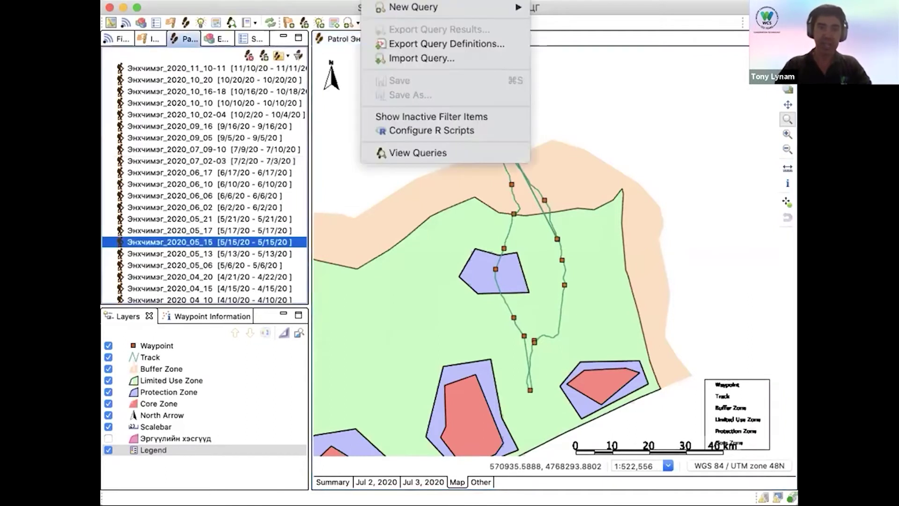
left_click(423, 152)
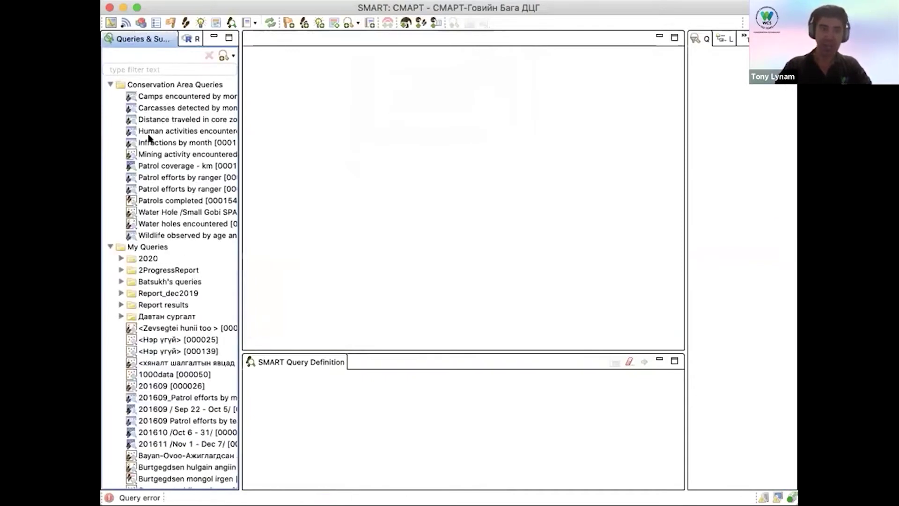
left_click(173, 95)
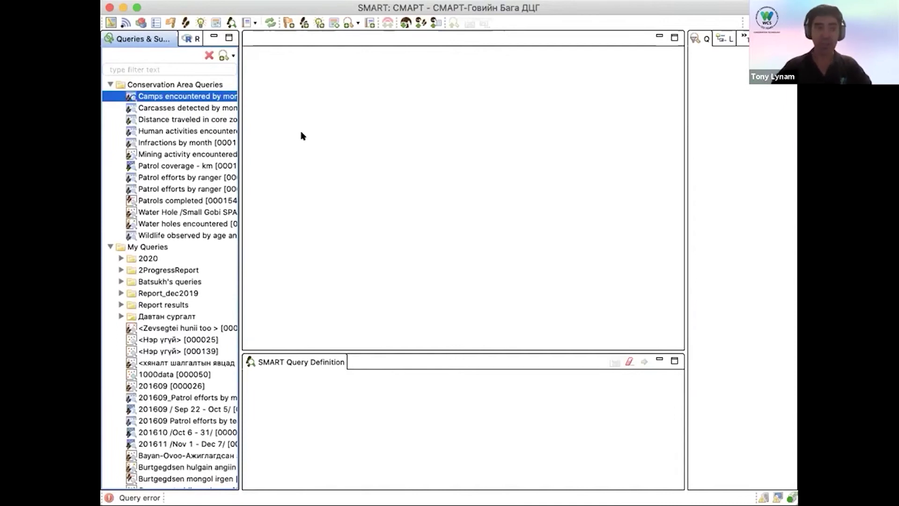
left_click(172, 107)
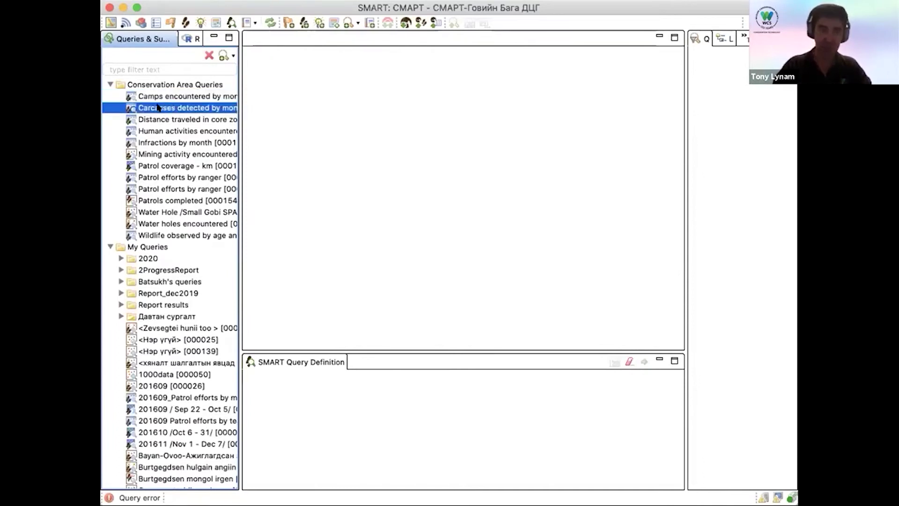
left_click(169, 132)
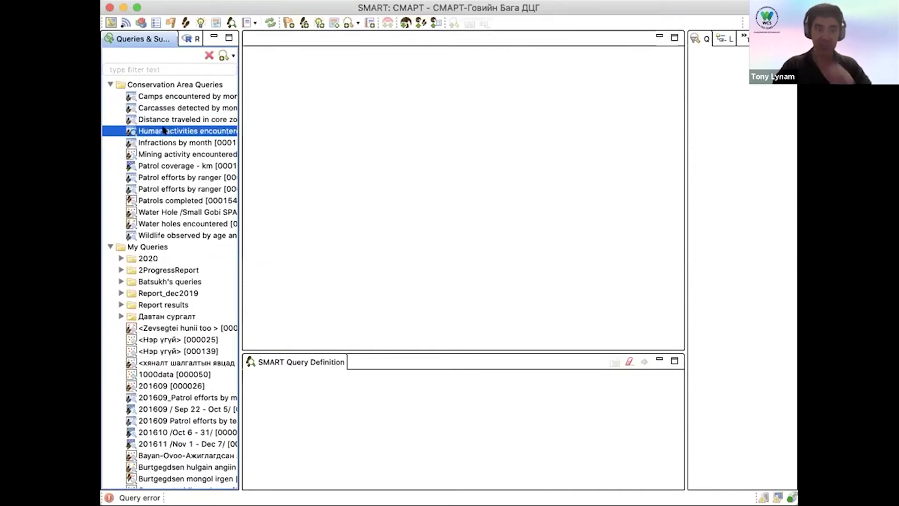
double_click(164, 131)
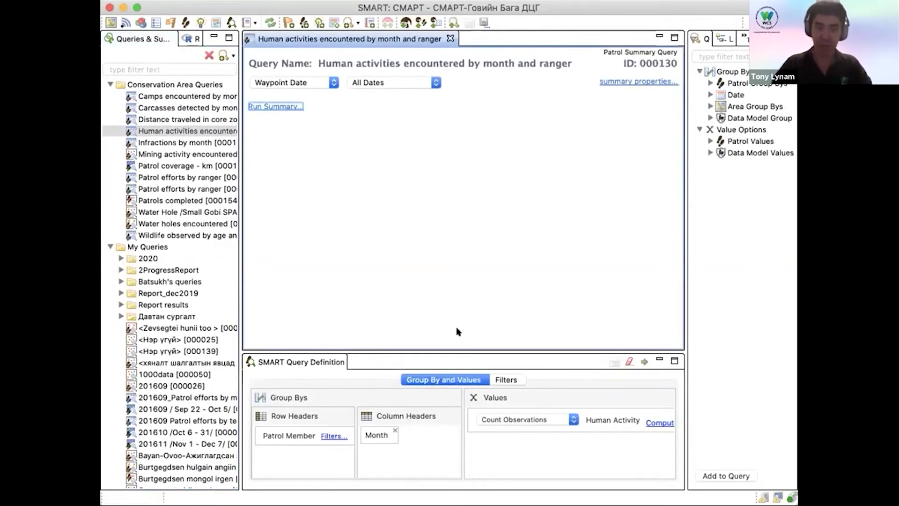
Enlarge the query definition area and run the human activities summary with the date filter kept at All Dates.
left_click_drag(456, 350, 453, 238)
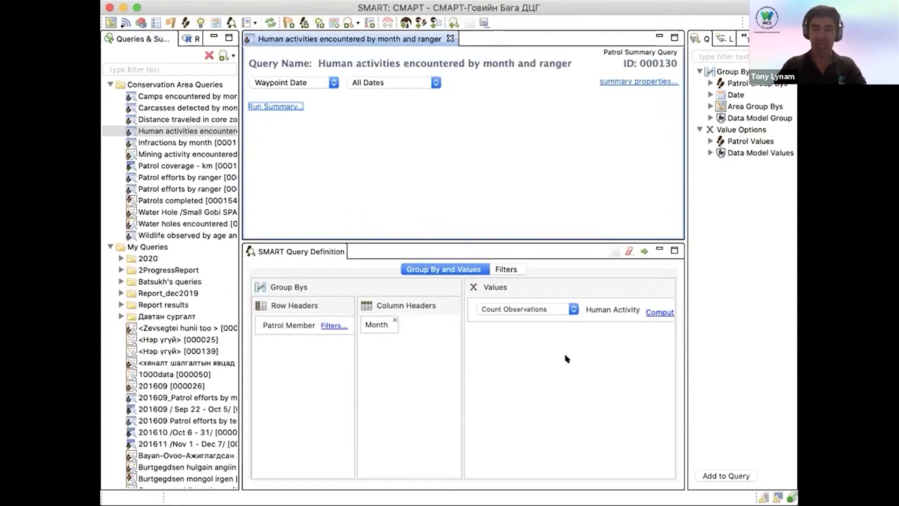
left_click(644, 251)
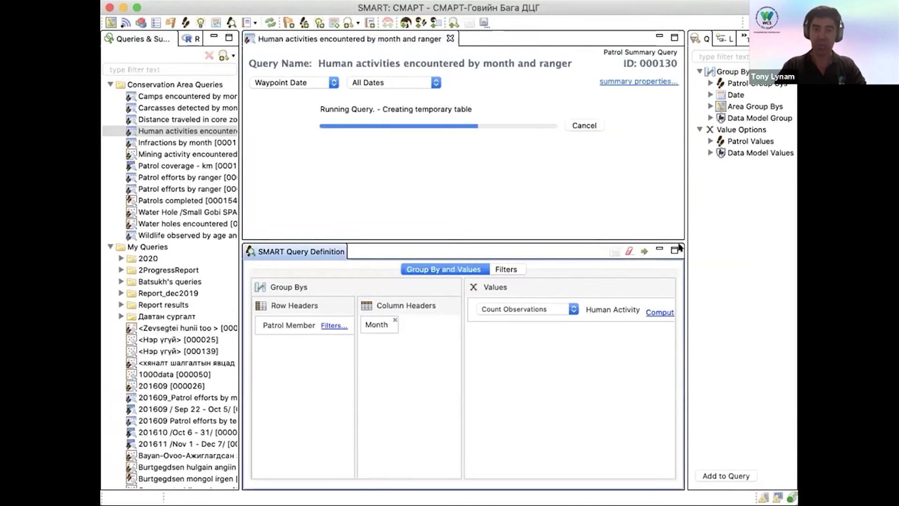
left_click(388, 82)
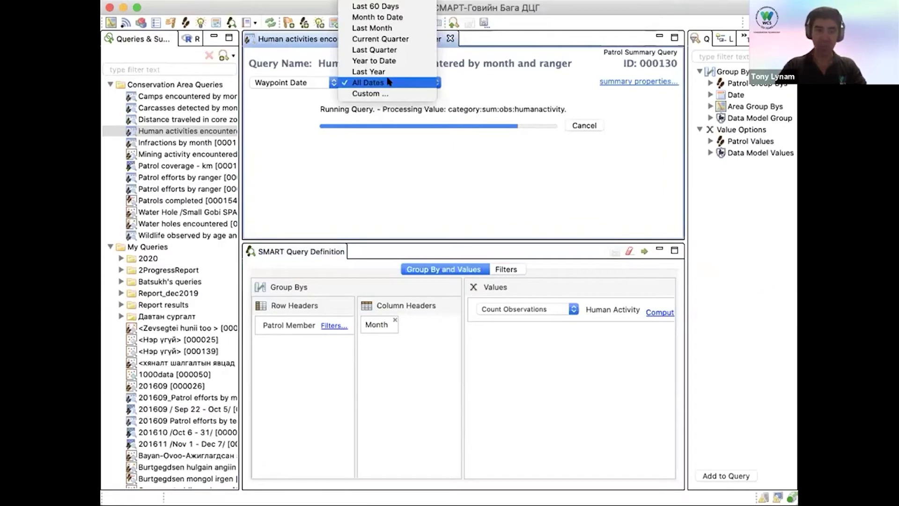
left_click(389, 82)
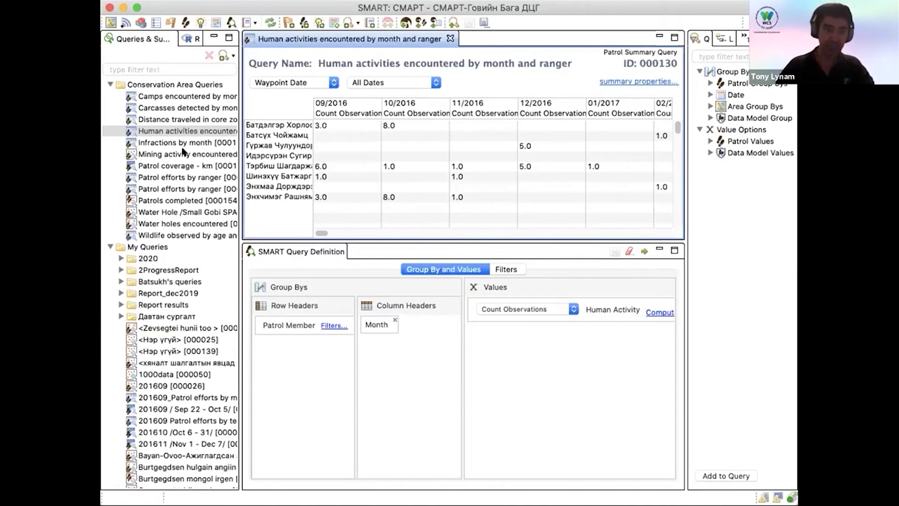
Open the "Patrols completed" query, run it for all dates and enlarge the results area.
double_click(170, 200)
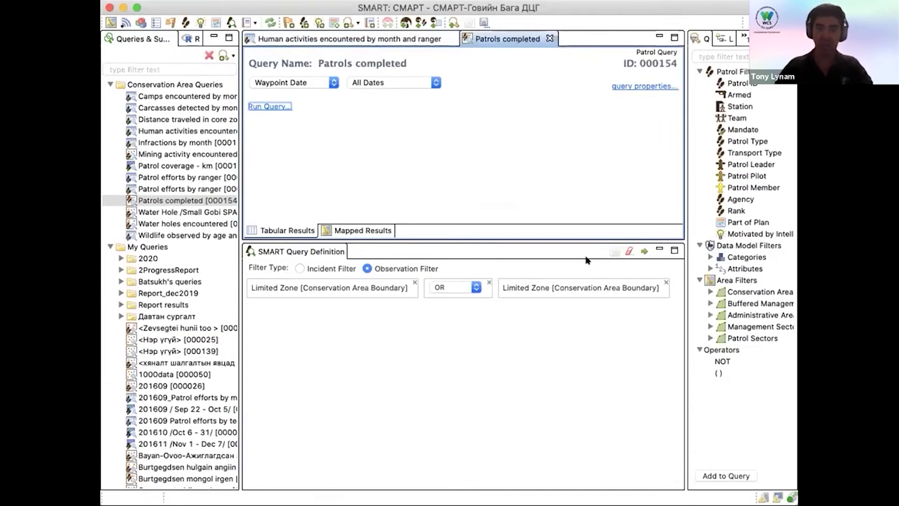
left_click(643, 252)
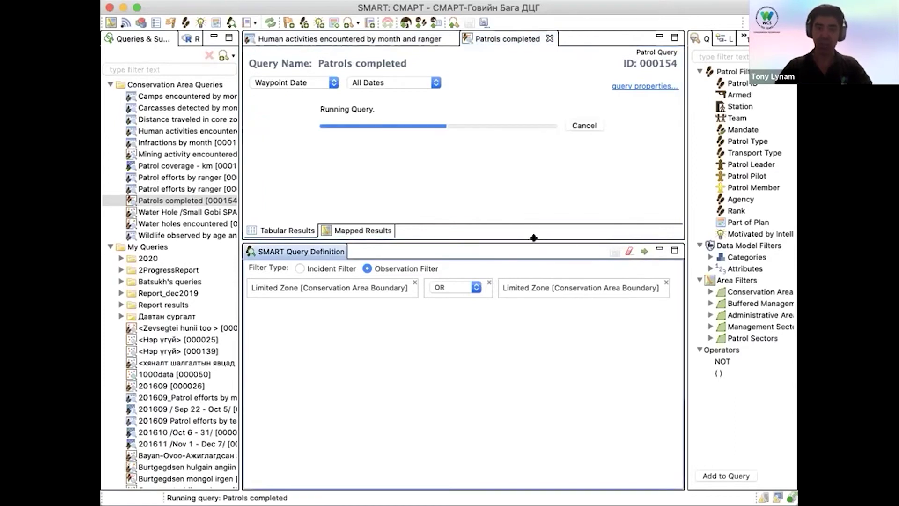
left_click_drag(536, 240, 535, 301)
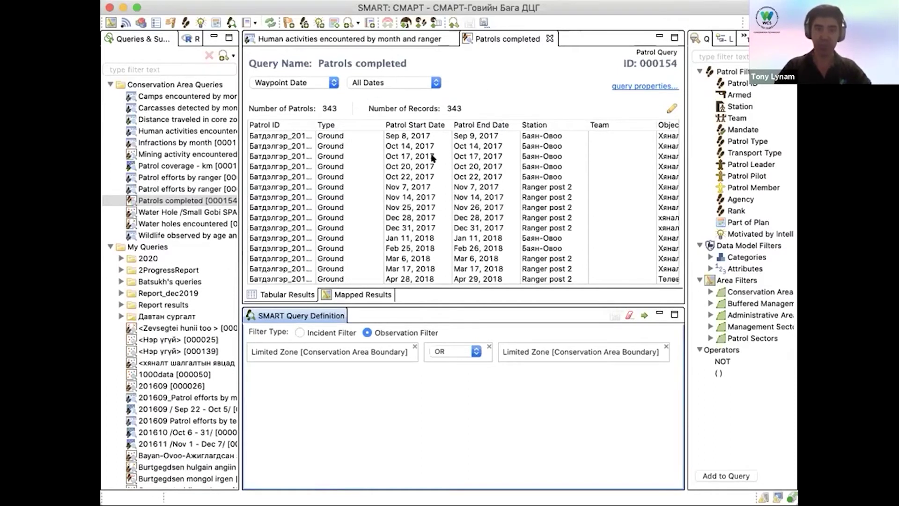
Compare the mapped patrol tracks with the tabular results of the "Patrols completed" query.
left_click(358, 294)
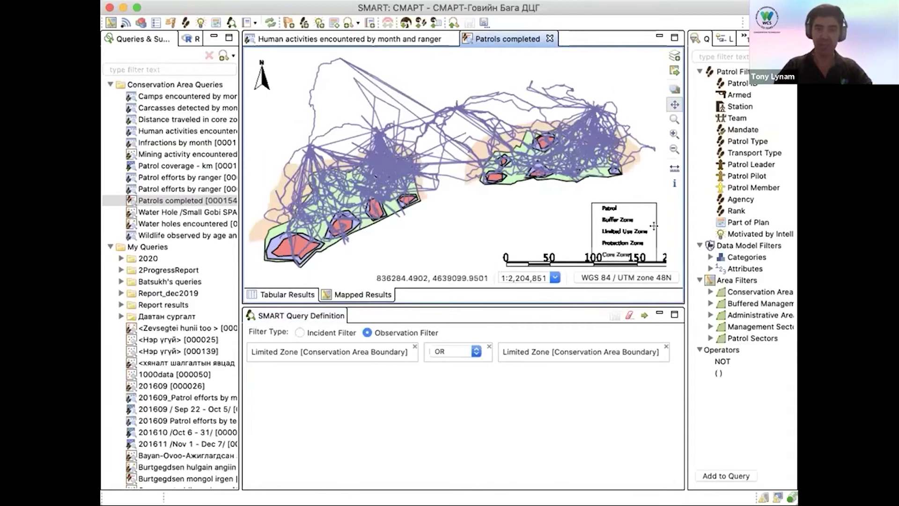
left_click(269, 293)
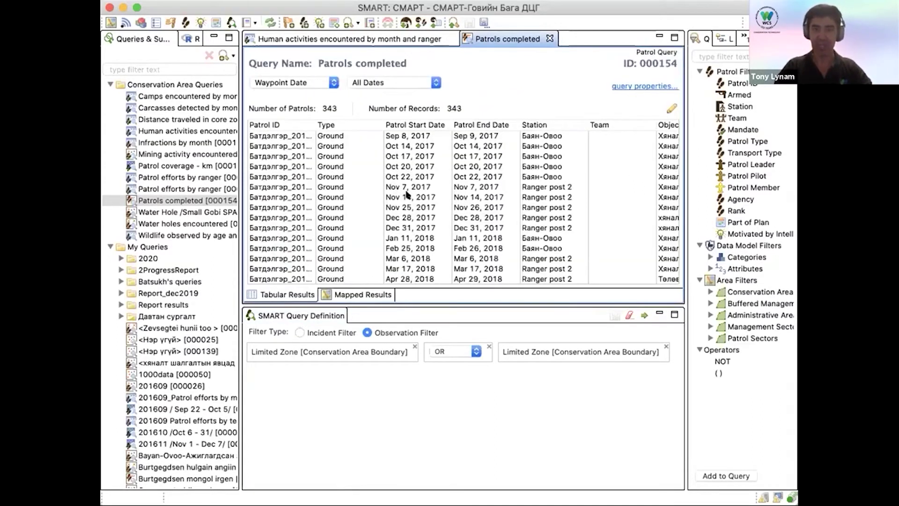
left_click(348, 292)
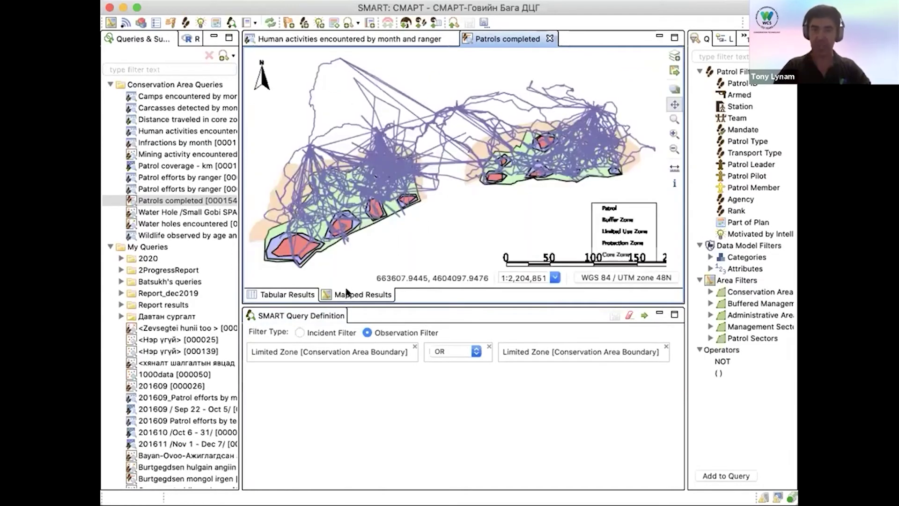
Set the "Patrols completed" date filter to Last Year, rerun the query and show the results on the map.
left_click(291, 293)
left_click(402, 83)
left_click(393, 71)
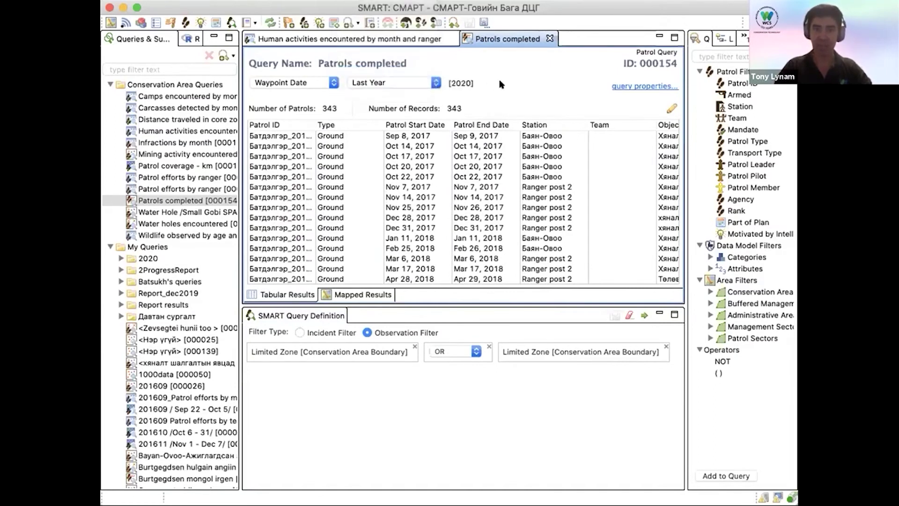
left_click(643, 314)
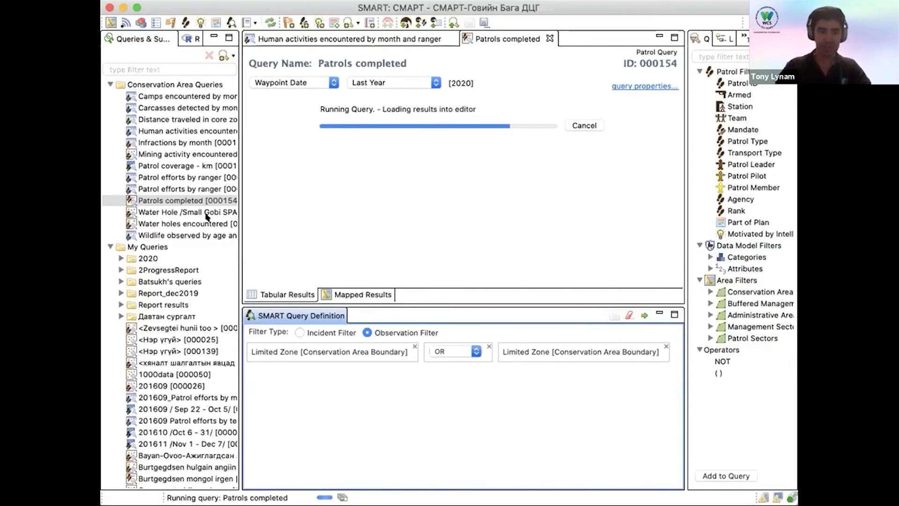
left_click(358, 293)
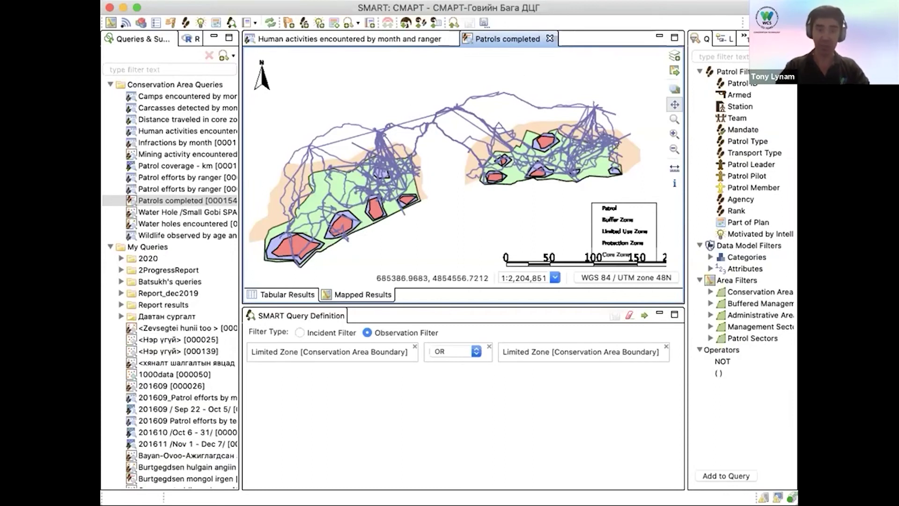
Open the reports view and run the conservation area's "Patrol Report" for Last Year.
left_click(432, 1)
left_click(449, 66)
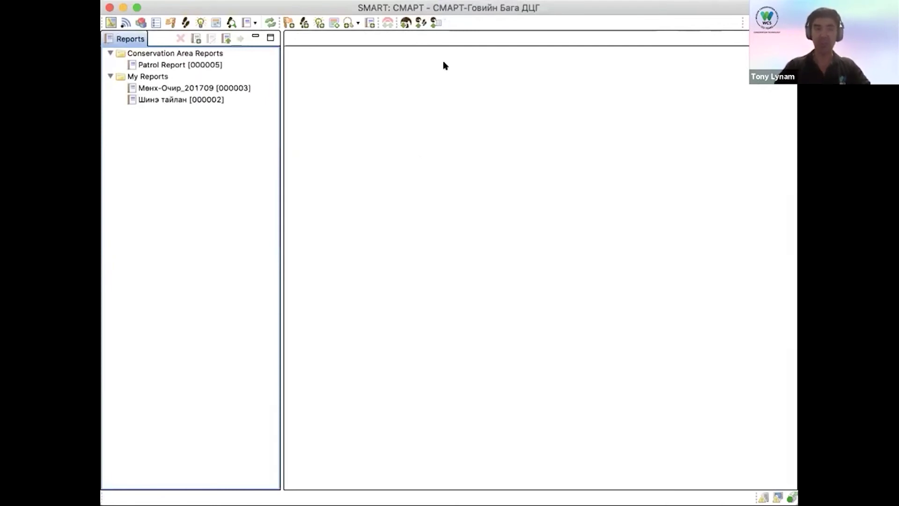
left_click(185, 64)
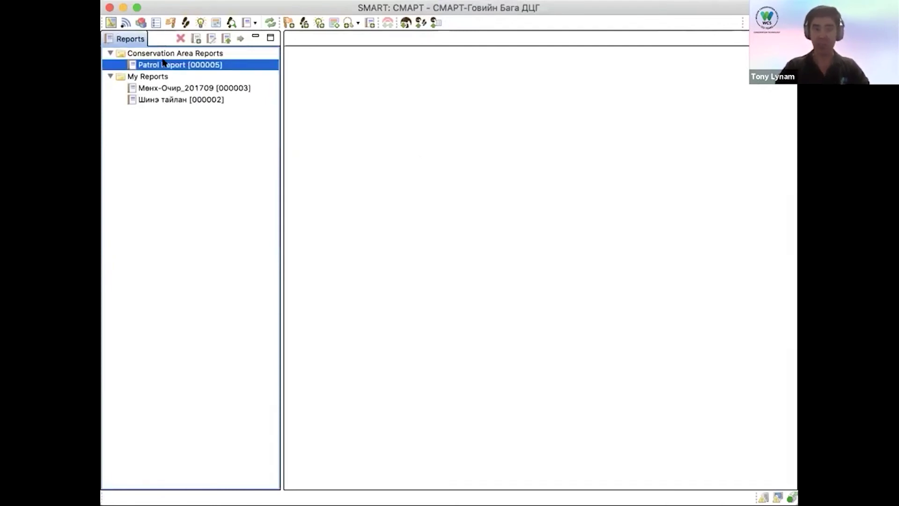
double_click(164, 64)
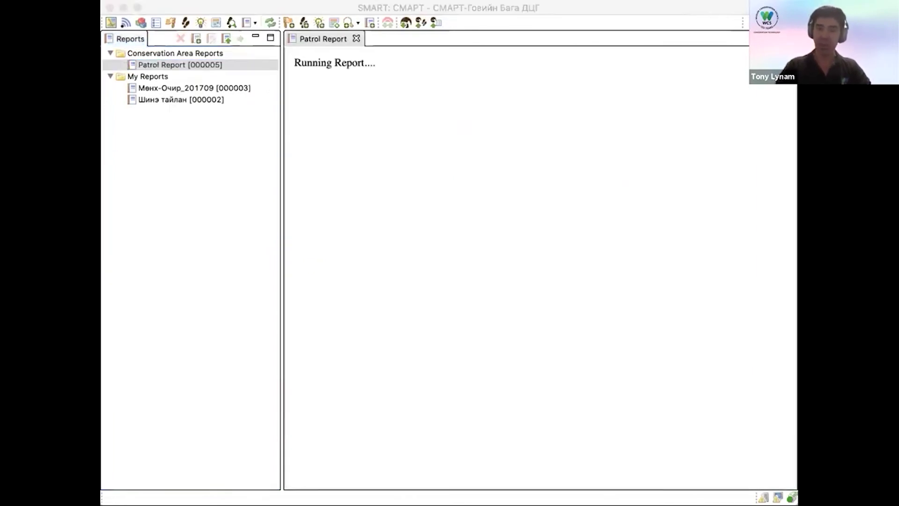
left_click(486, 223)
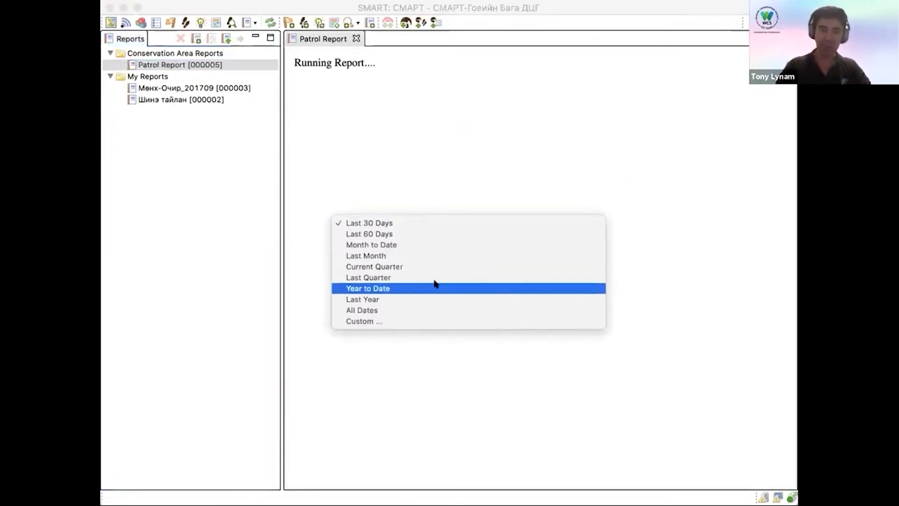
left_click(424, 297)
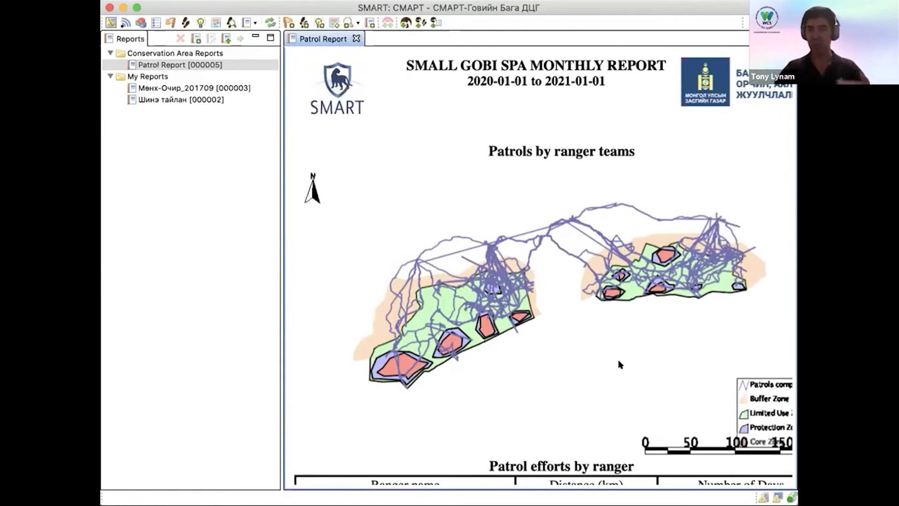
Review the report's patrol map, ranger effort table, wildlife species table and human activities chart, and return to its beginning.
scroll(621, 365, "down", 2)
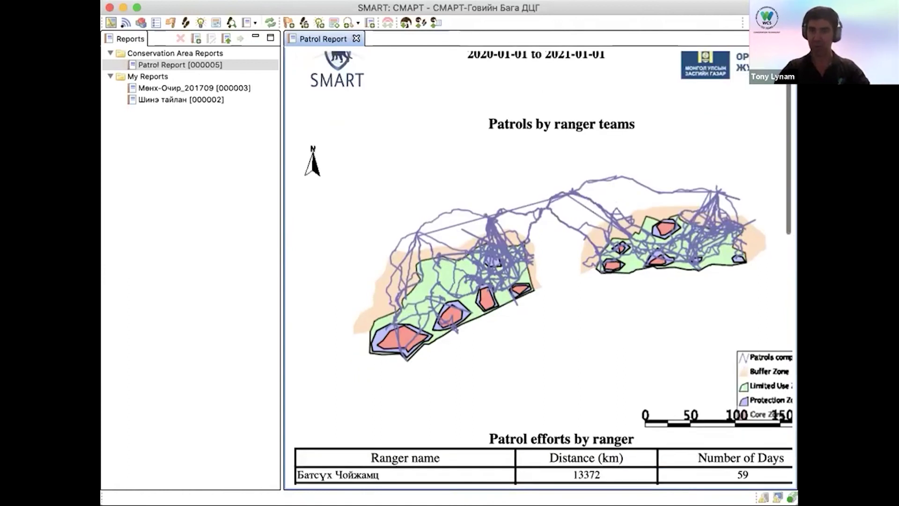
scroll(543, 264, "down", 10)
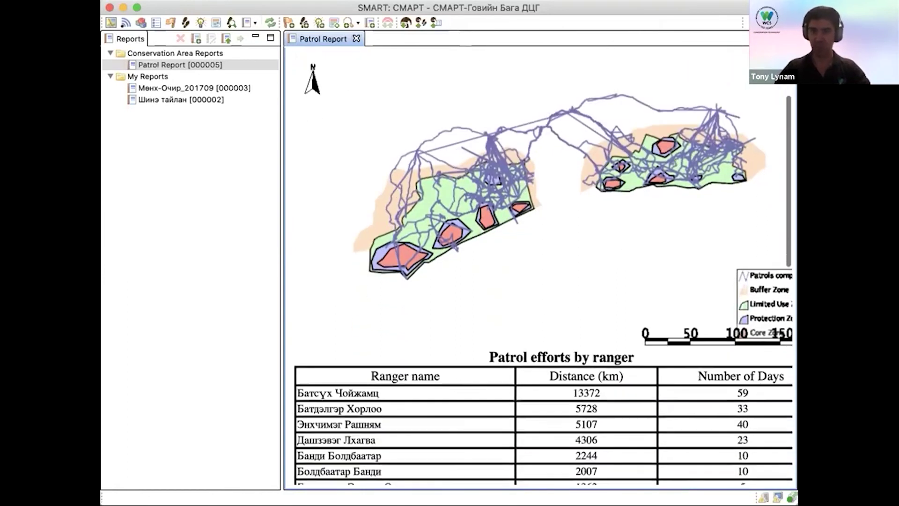
scroll(544, 265, "down", 3)
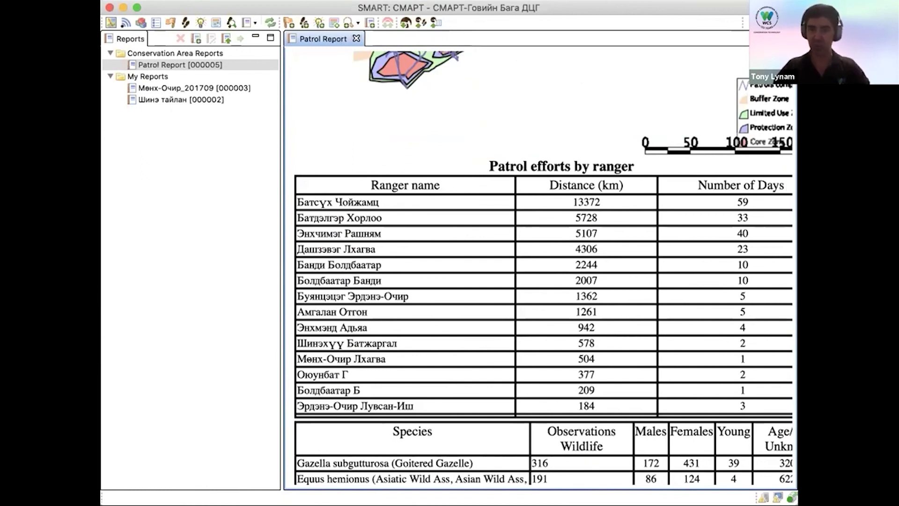
scroll(543, 265, "down", 2)
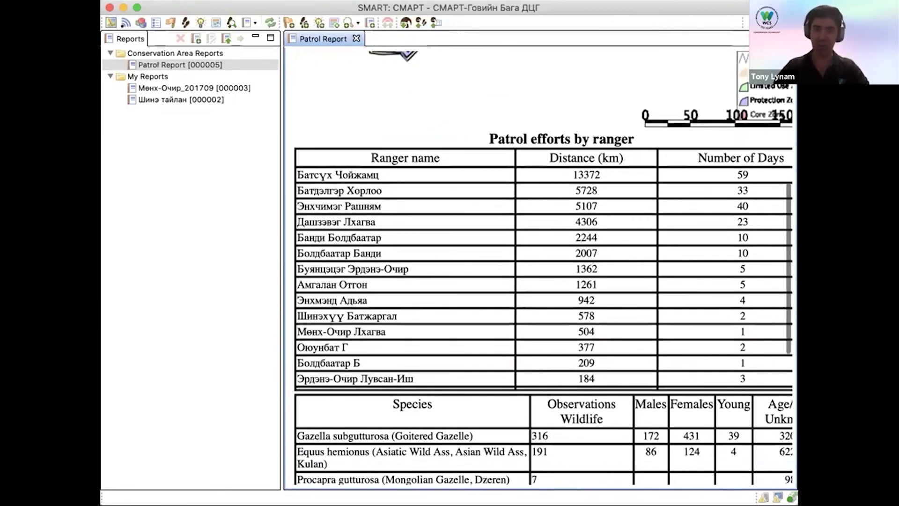
scroll(543, 267, "down", 10)
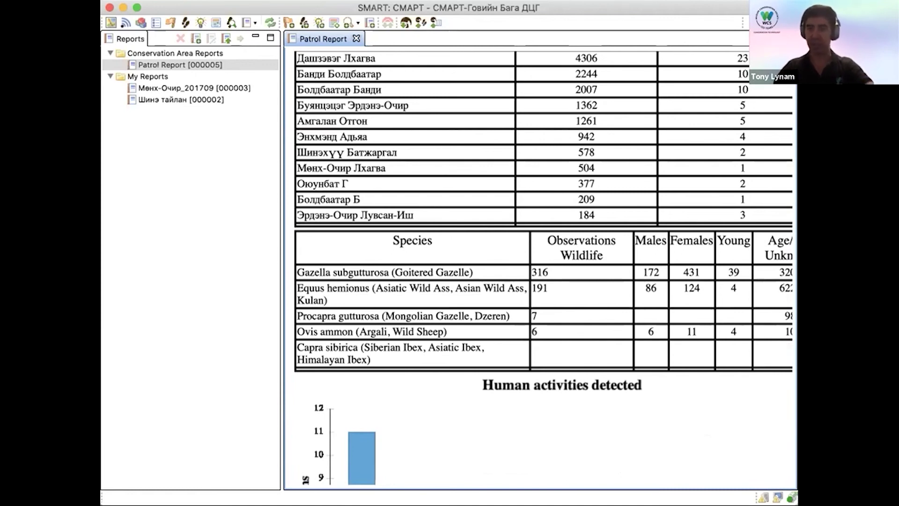
scroll(543, 267, "down", 5)
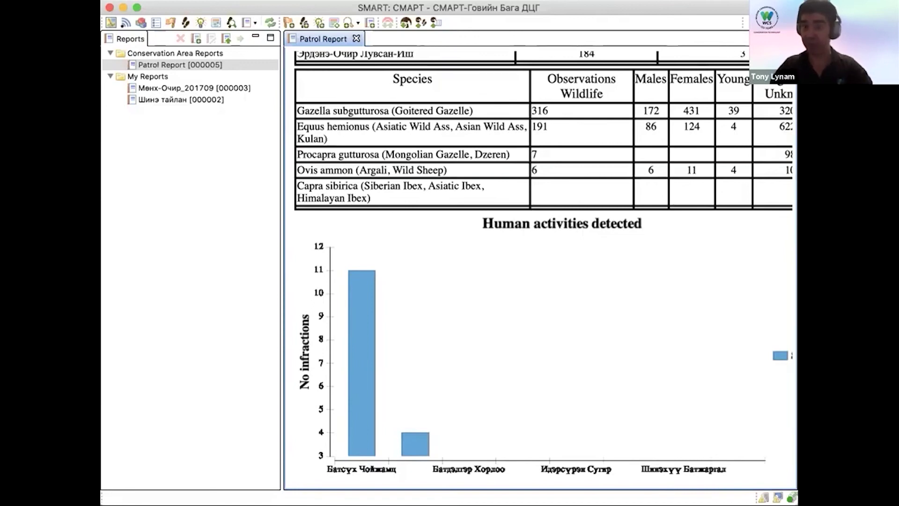
scroll(544, 267, "up", 8)
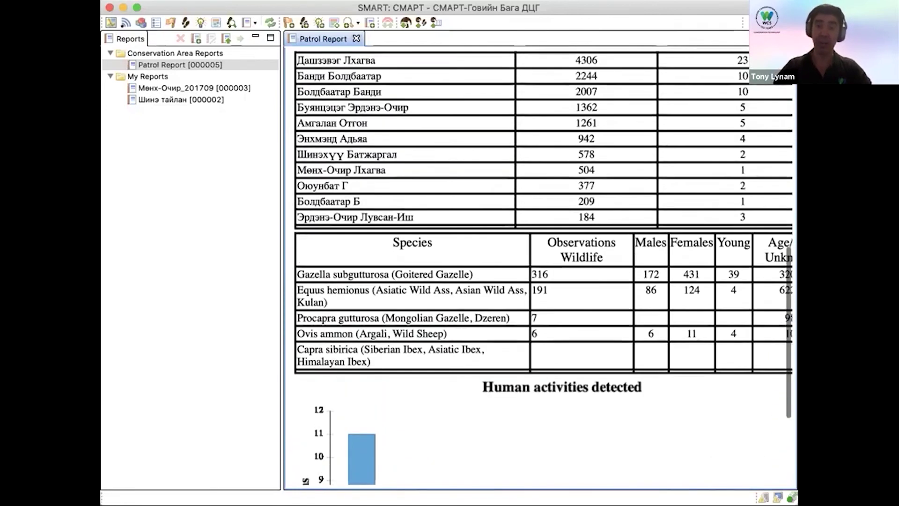
scroll(544, 267, "up", 9)
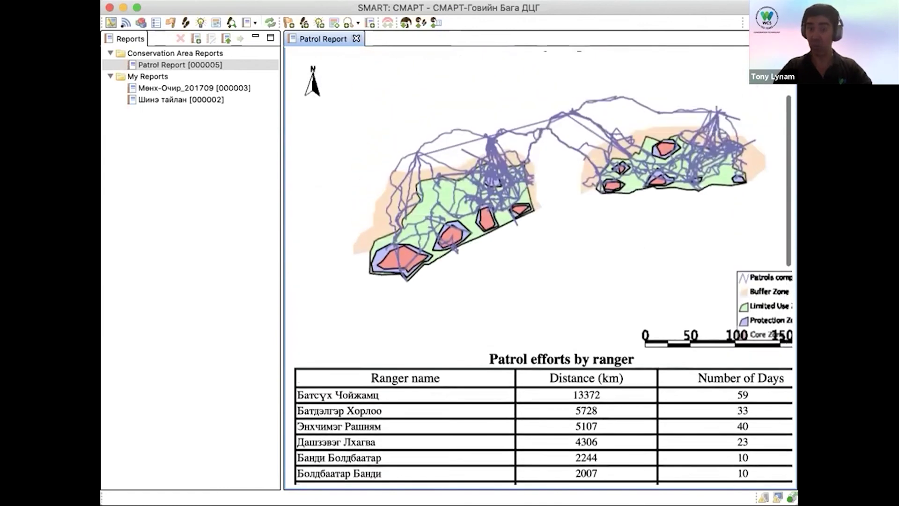
scroll(544, 267, "up", 1)
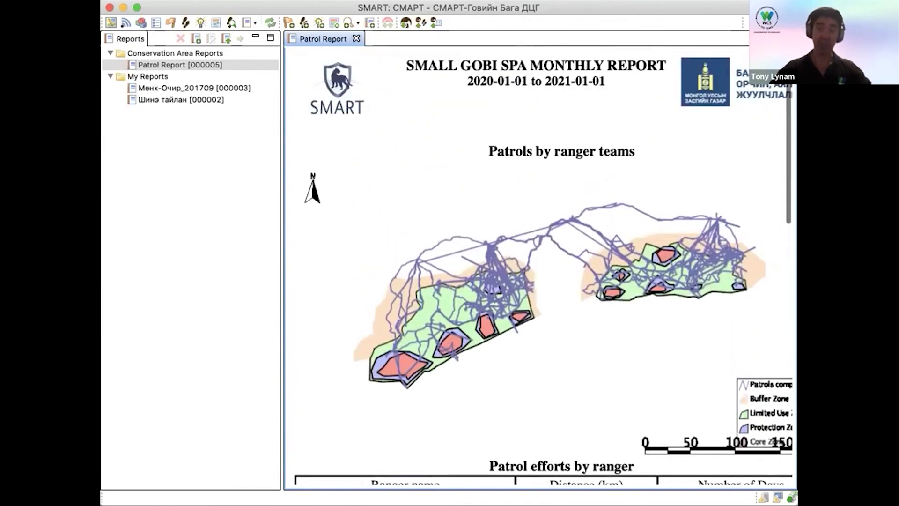